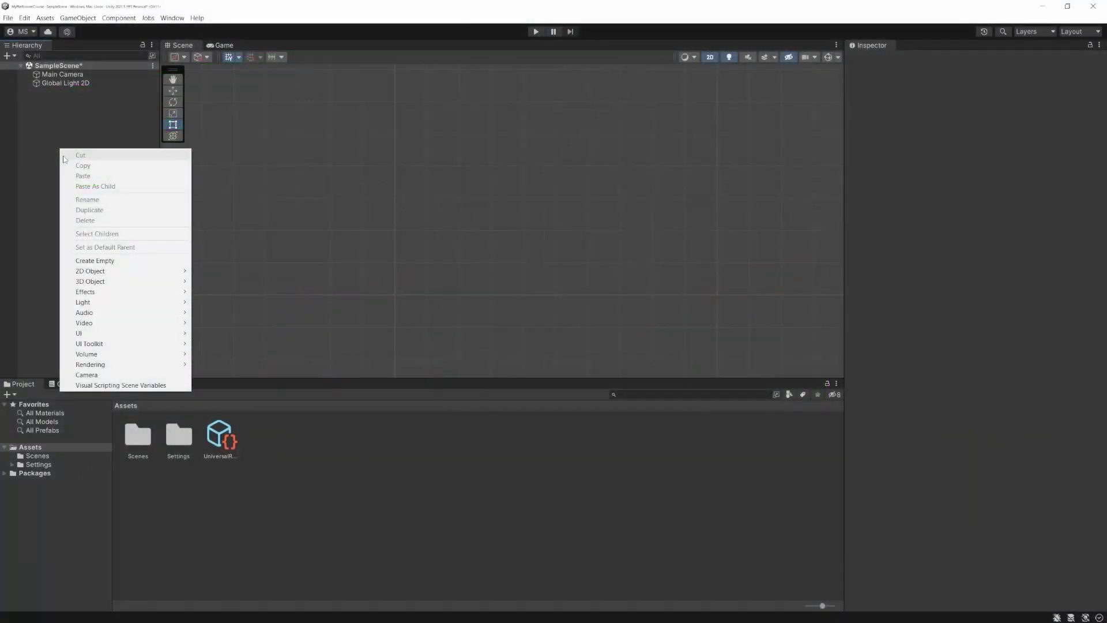
Step: Add a Hexagon Flat-Top sprite, move it up-left and tilt it to about 32.8°
{"action": "mouse_move", "coordinate": [105, 274]}
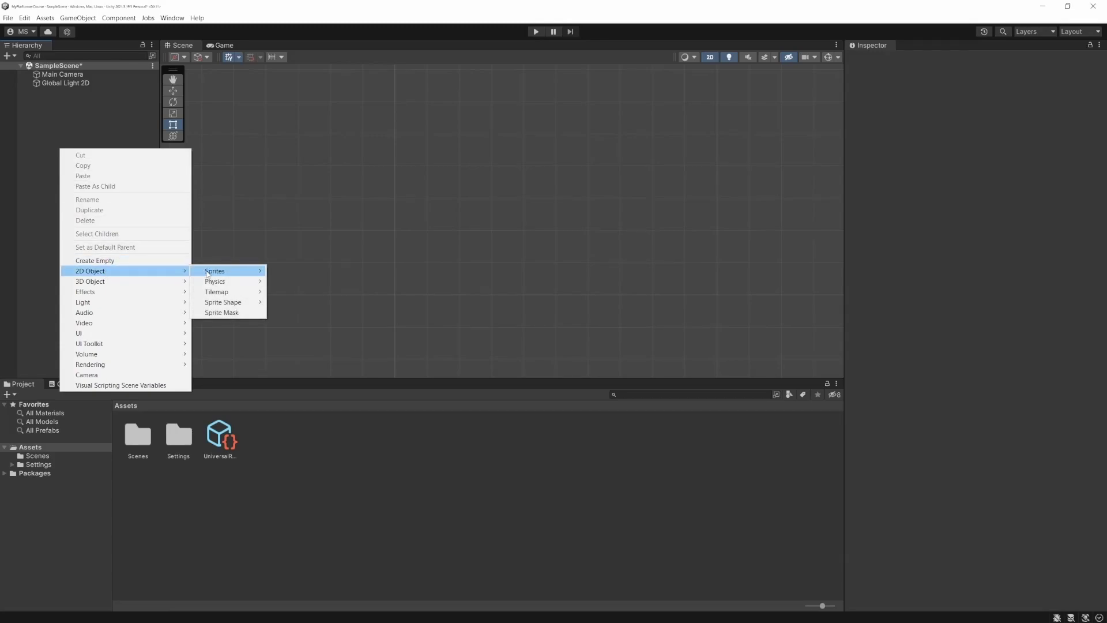
{"action": "mouse_move", "coordinate": [208, 274]}
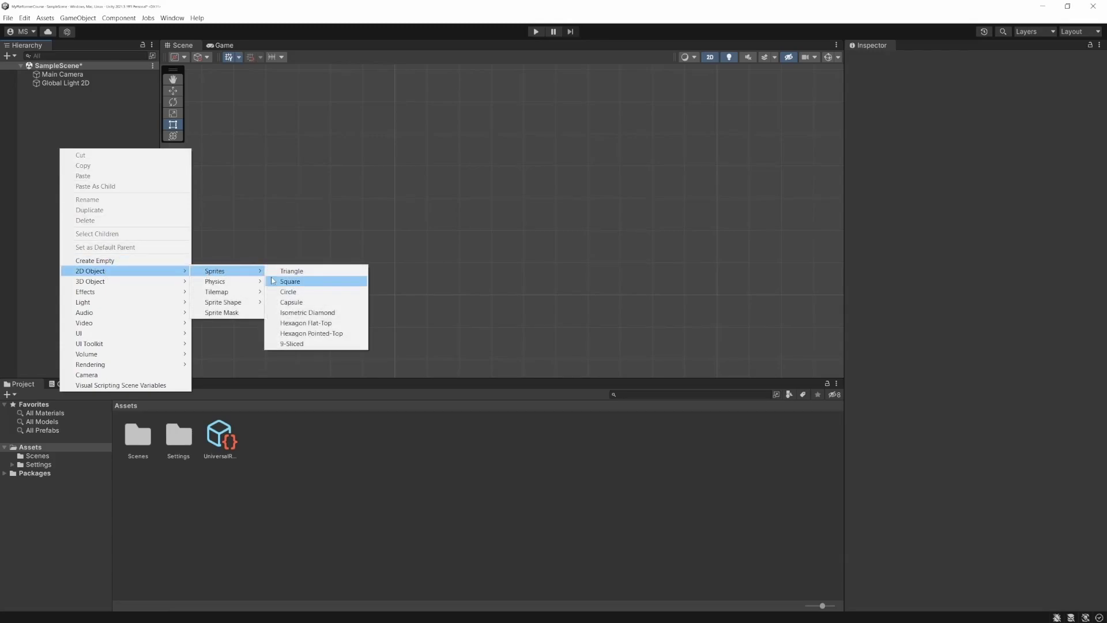
{"action": "left_click", "coordinate": [295, 323]}
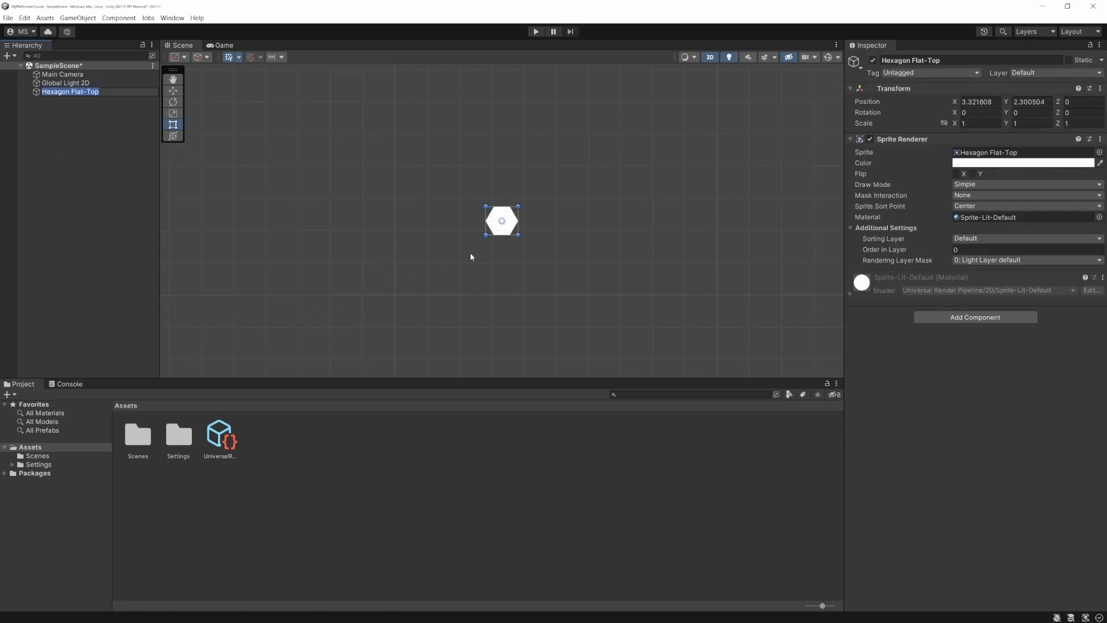
{"action": "left_click_drag", "start_coordinate": [506, 226], "coordinate": [378, 169]}
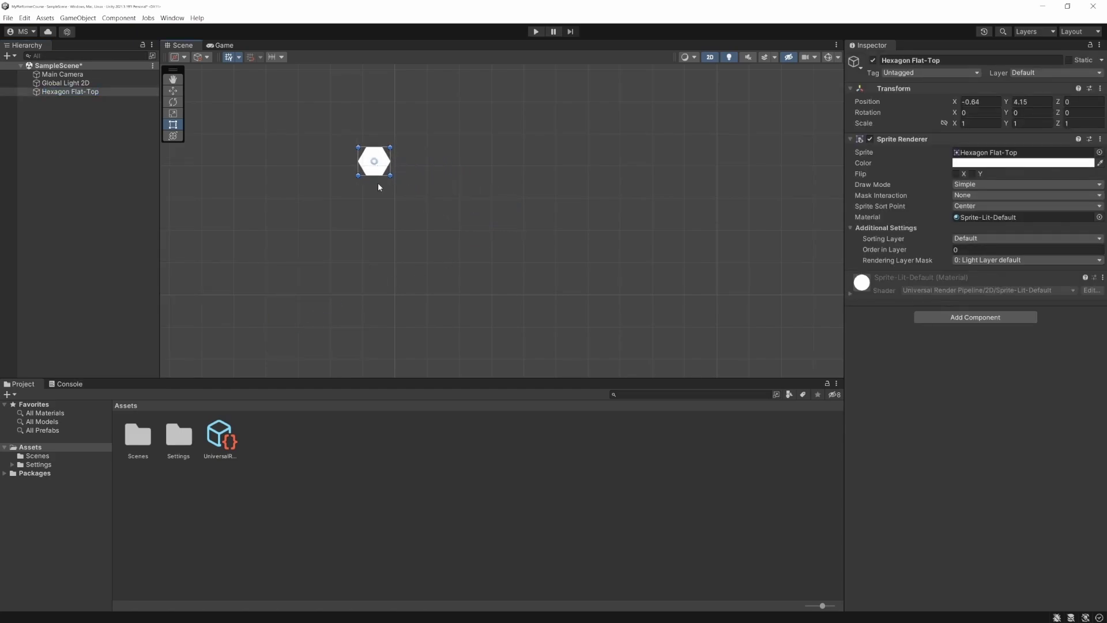
{"action": "key", "text": "e"}
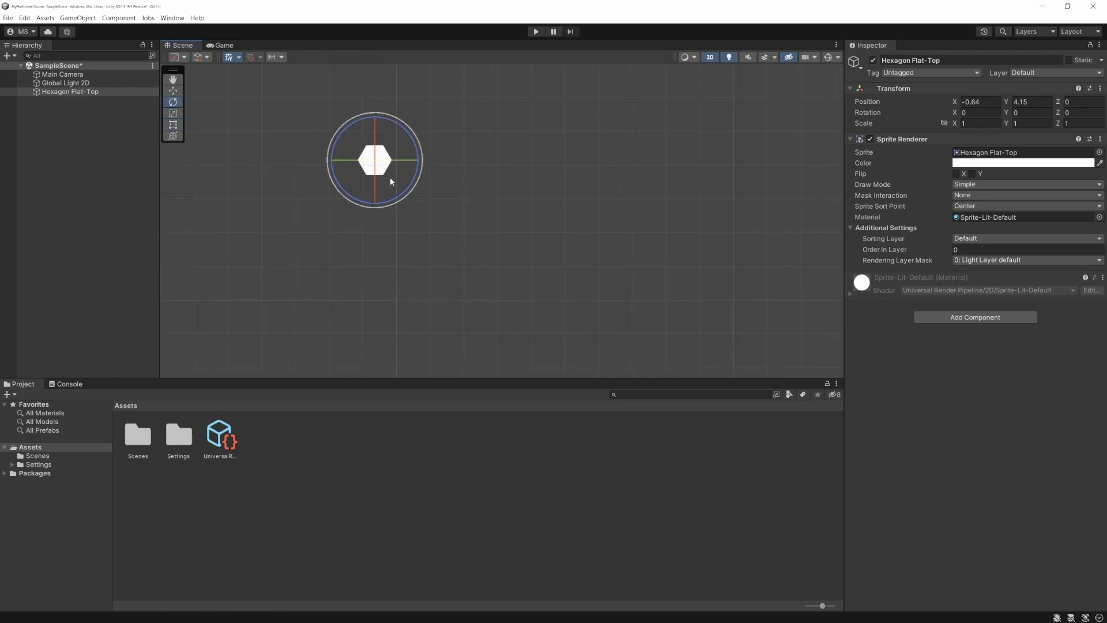
{"action": "left_click_drag", "start_coordinate": [415, 148], "coordinate": [371, 107]}
Step: Stretch the hexagon tall and narrow to a scale of 1.3687 by 6.449618
{"action": "key", "text": "r"}
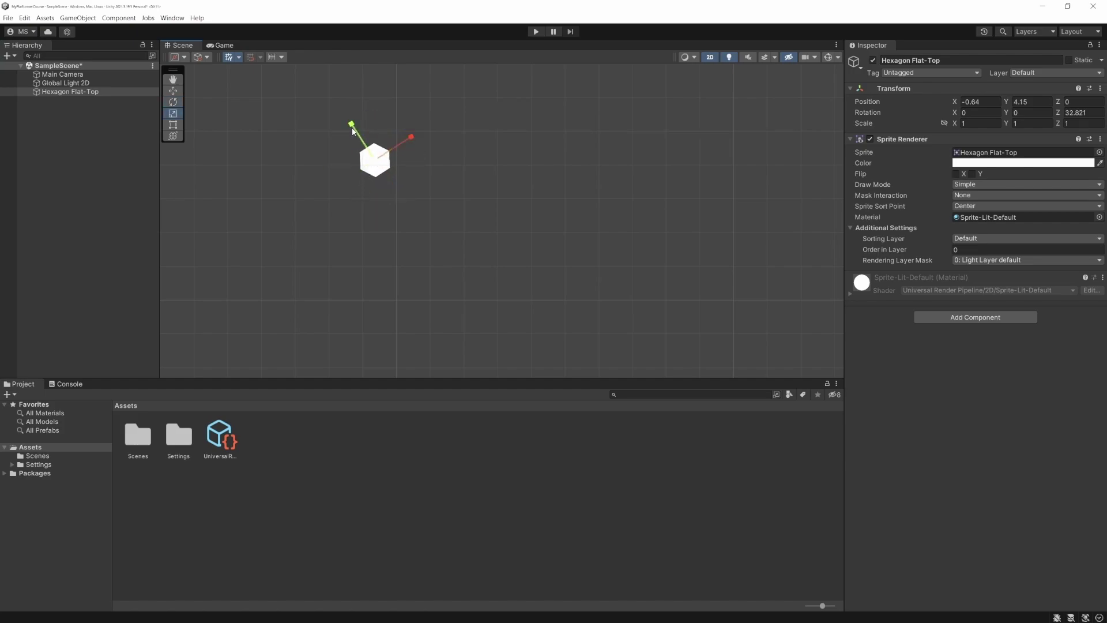
{"action": "left_click_drag", "start_coordinate": [354, 130], "coordinate": [252, 25]}
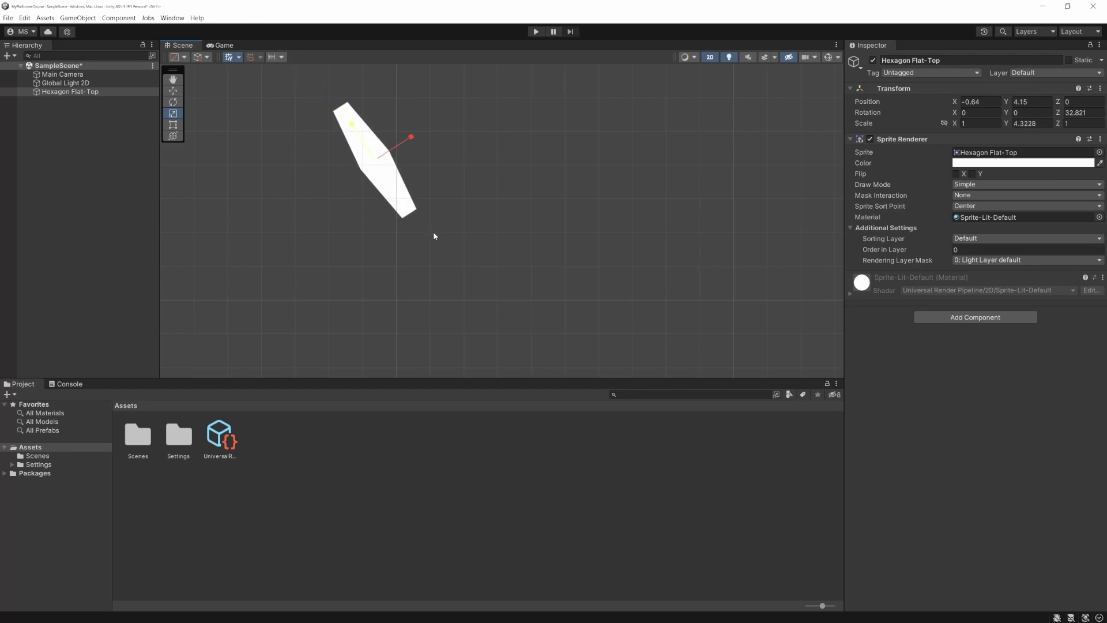
{"action": "left_click_drag", "start_coordinate": [410, 139], "coordinate": [425, 140]}
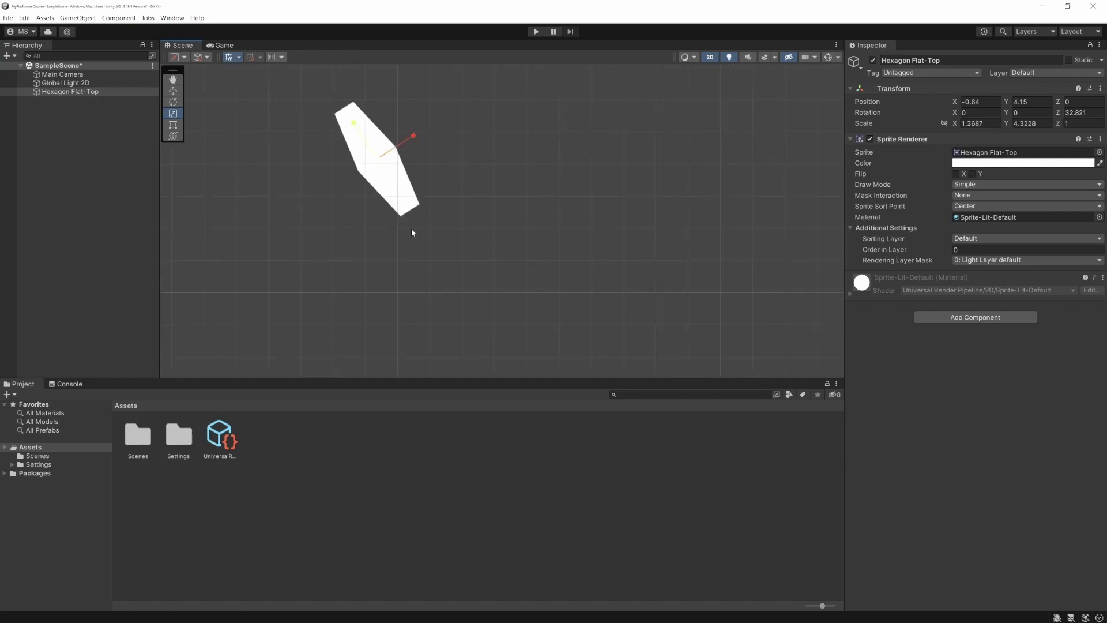
{"action": "key", "text": "e"}
{"action": "key", "text": "w"}
{"action": "key", "text": "r"}
{"action": "left_click_drag", "start_coordinate": [355, 124], "coordinate": [342, 110]}
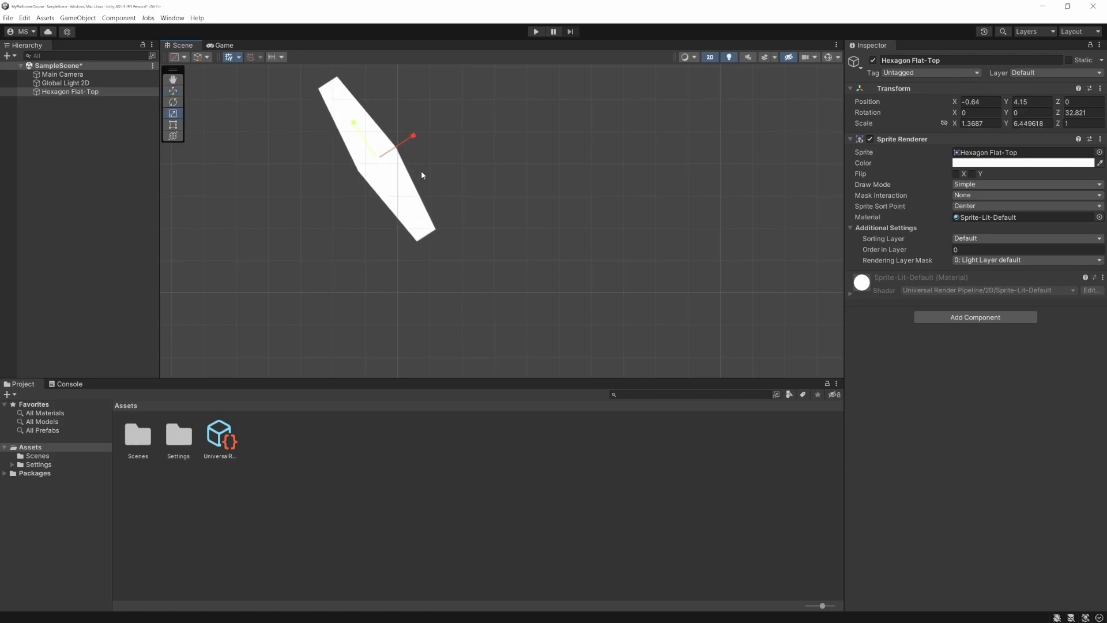
{"action": "key", "text": "w"}
Step: Tint the hexagon aqua with Sprite Renderer colour 07D9B0
{"action": "left_click", "coordinate": [992, 163]}
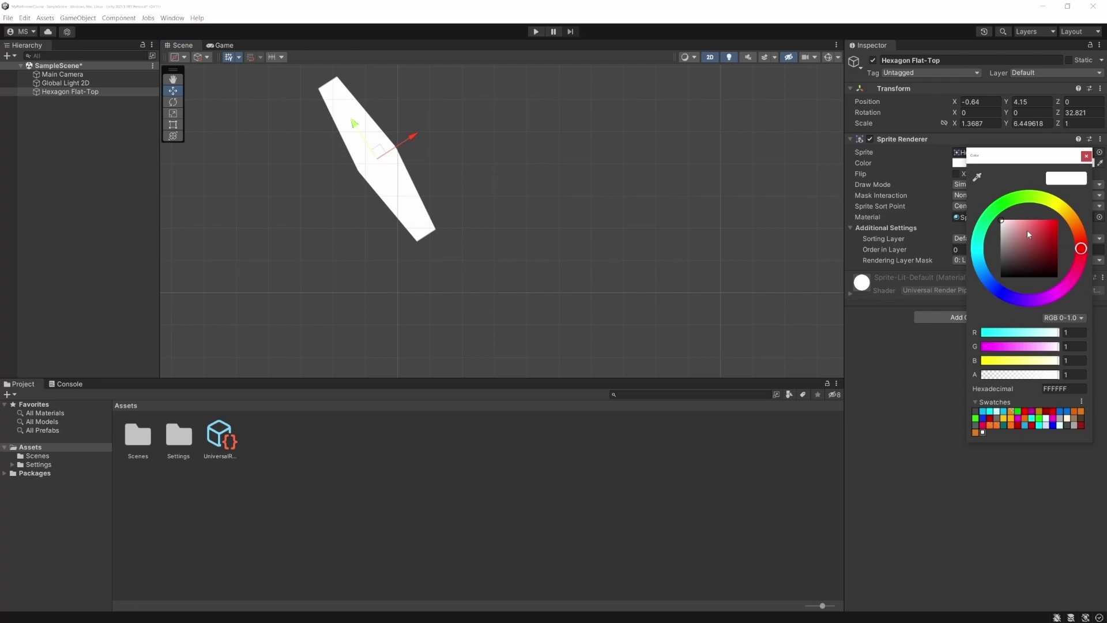
{"action": "left_click_drag", "start_coordinate": [983, 257], "coordinate": [980, 242]}
{"action": "left_click", "coordinate": [1056, 229]}
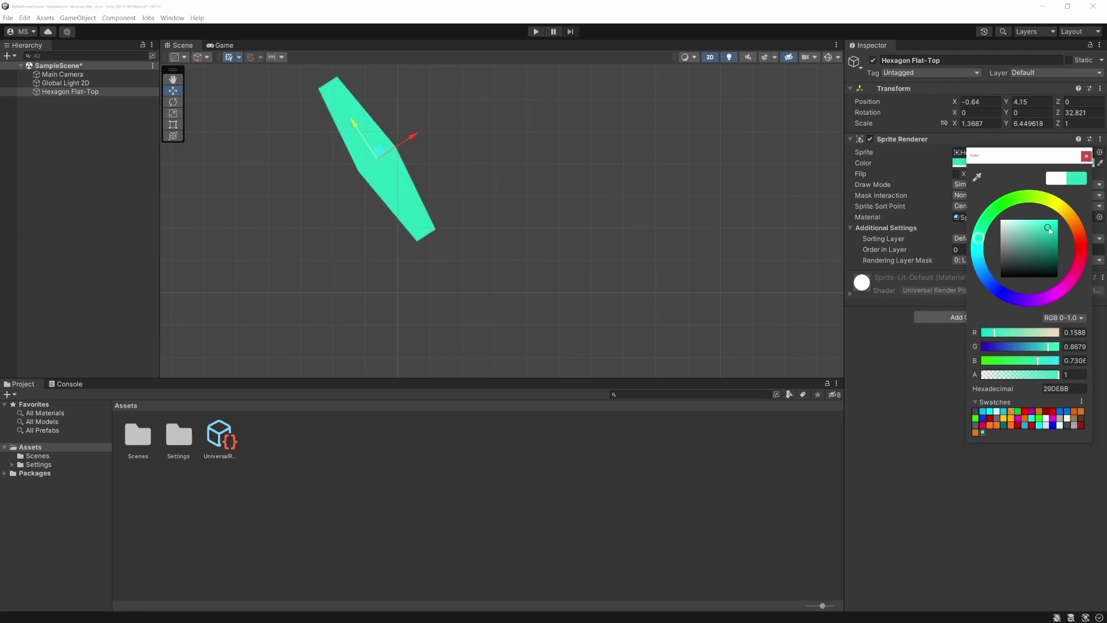
{"action": "left_click", "coordinate": [1085, 156]}
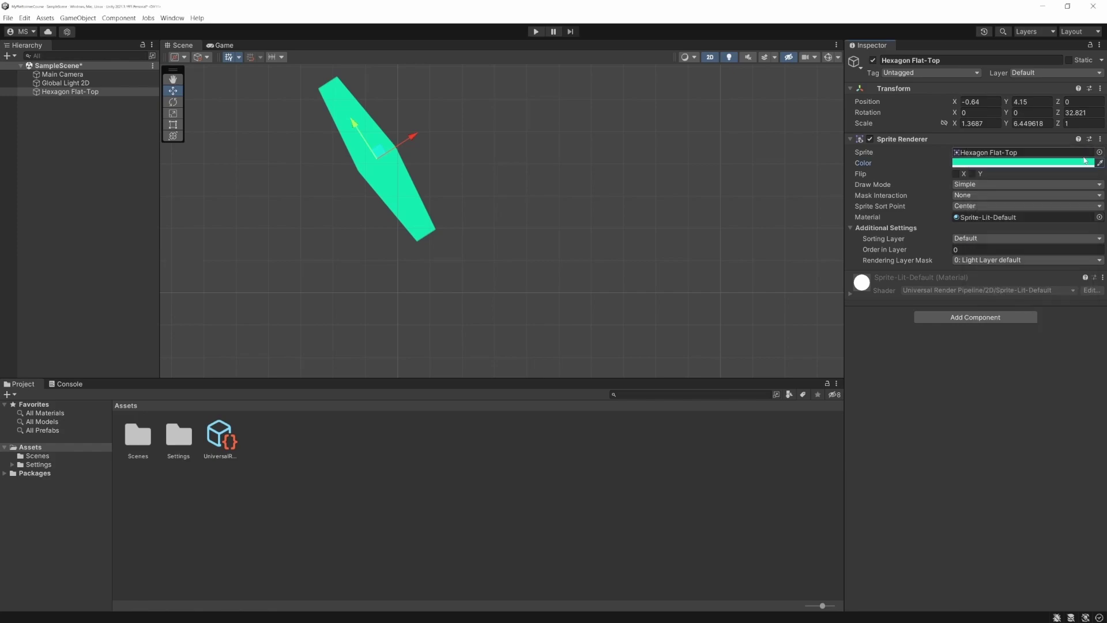
Step: Add a Triangle sprite and move it to the right and down
{"action": "right_click", "coordinate": [68, 234]}
{"action": "mouse_move", "coordinate": [110, 355]}
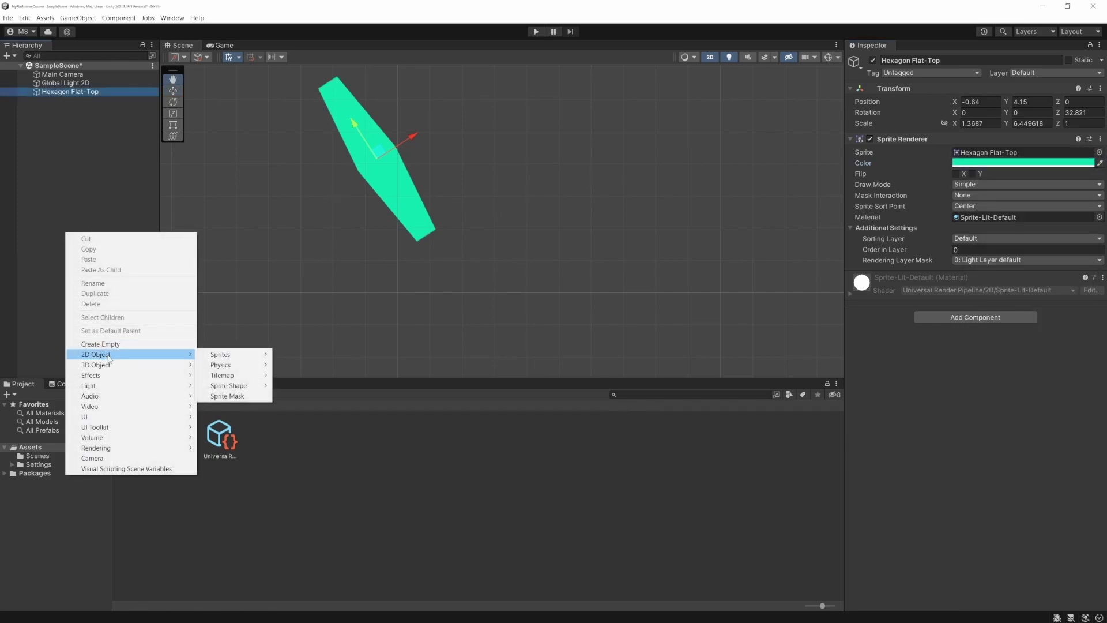
{"action": "mouse_move", "coordinate": [242, 358]}
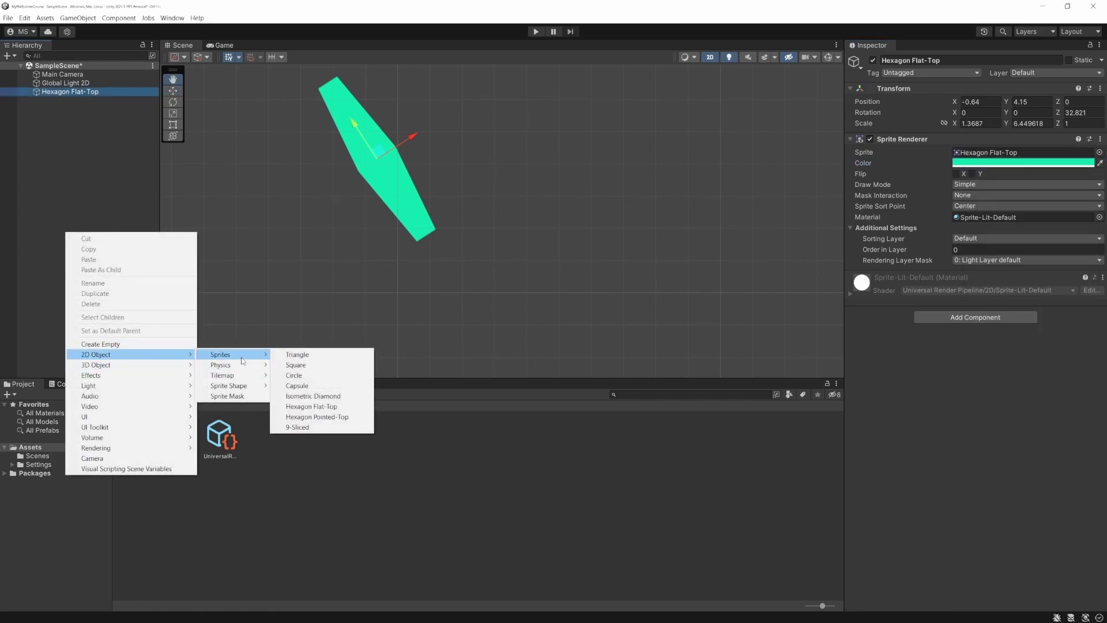
{"action": "left_click", "coordinate": [320, 354]}
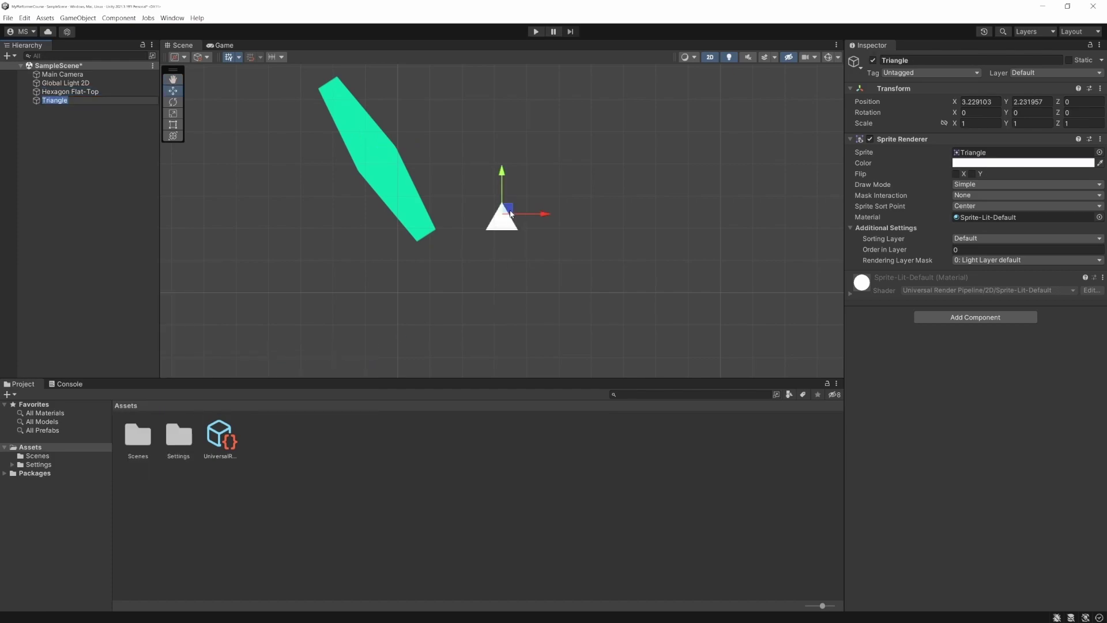
{"action": "left_click_drag", "start_coordinate": [510, 213], "coordinate": [643, 258]}
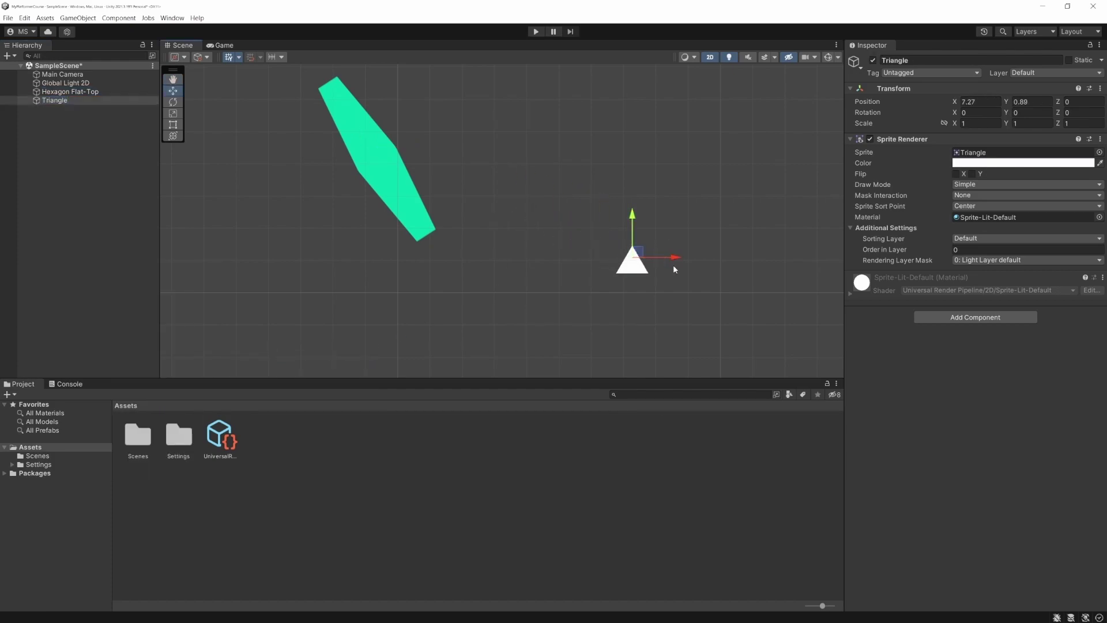
Step: Stretch the triangle vertically into a spike (Y scale 6.2925) and move it upward
{"action": "key", "text": "r"}
{"action": "left_click_drag", "start_coordinate": [633, 220], "coordinate": [580, 605]}
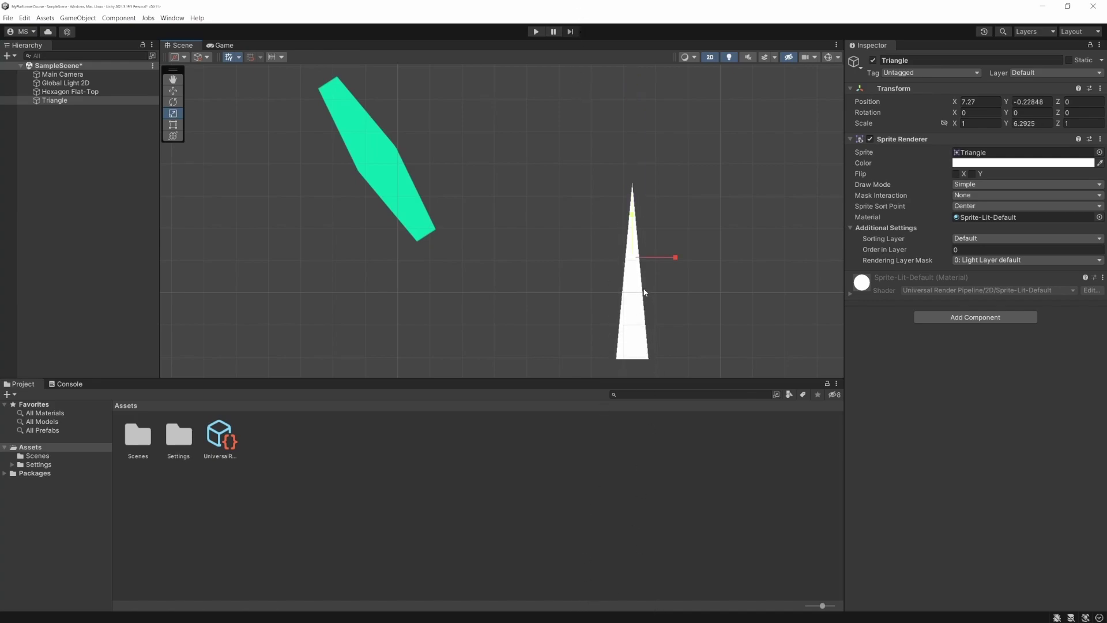
{"action": "key", "text": "w"}
{"action": "left_click_drag", "start_coordinate": [638, 224], "coordinate": [638, 122]}
{"action": "scroll", "coordinate": [637, 167], "scroll_direction": "down", "scroll_amount": 1}
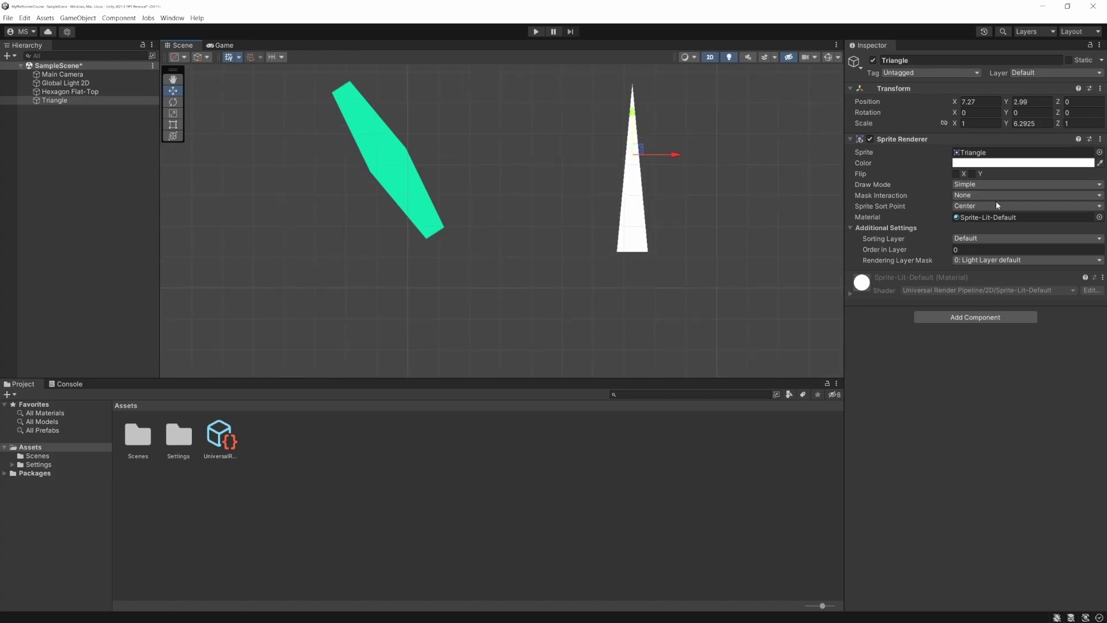
Step: Colour the triangle spike red
{"action": "left_click", "coordinate": [1023, 163]}
{"action": "left_click_drag", "start_coordinate": [1066, 228], "coordinate": [1071, 218]}
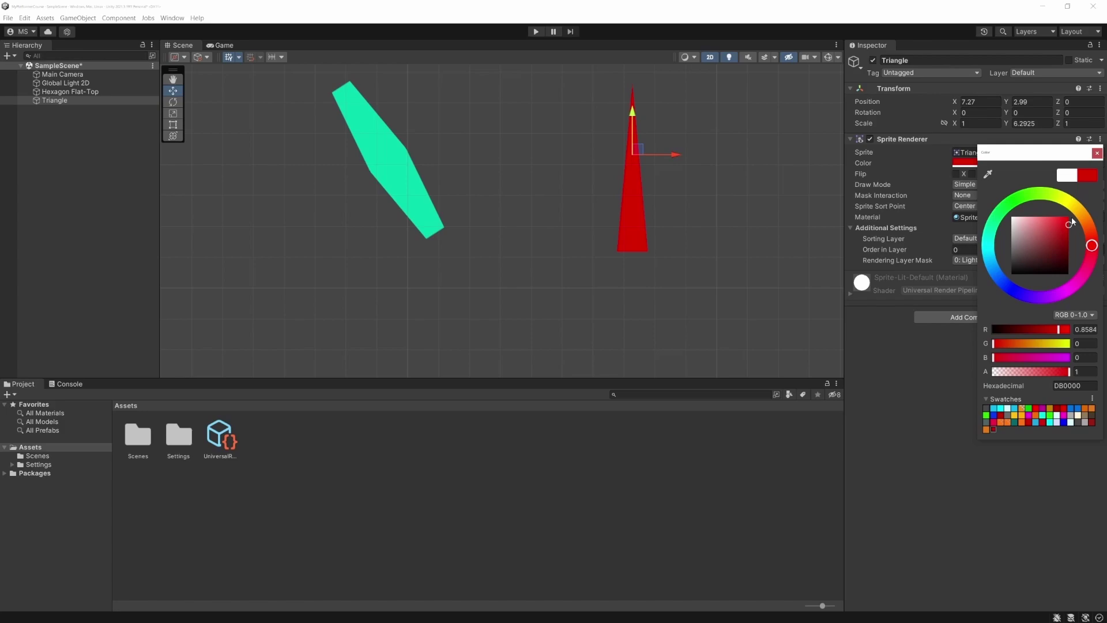
{"action": "left_click", "coordinate": [1097, 153]}
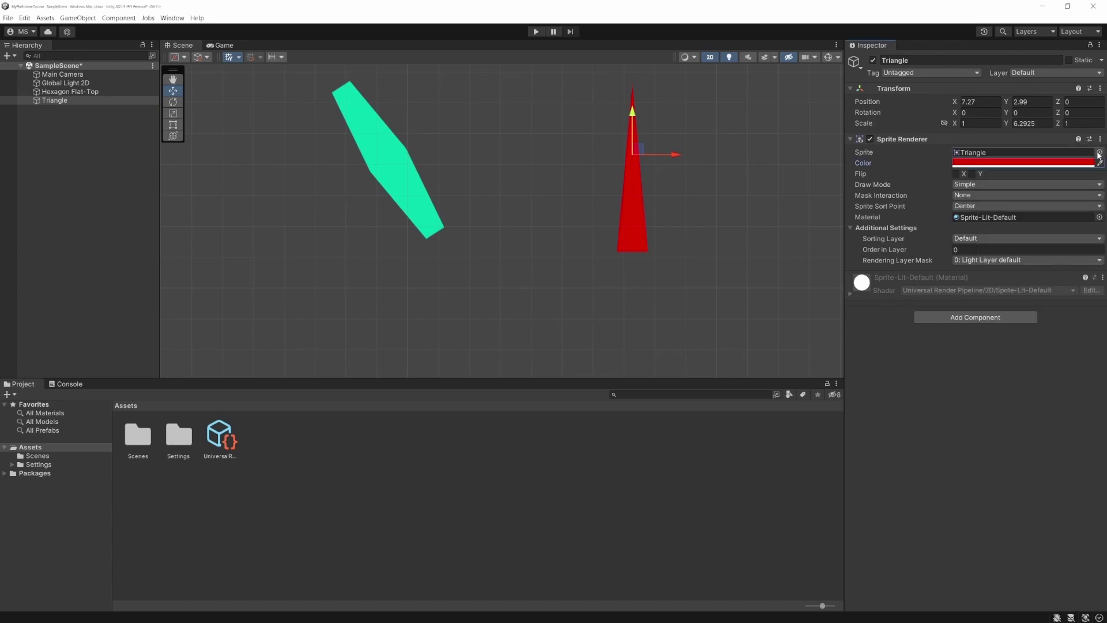
{"action": "left_click", "coordinate": [583, 199]}
Step: Rotate the red spike so it points up-right
{"action": "left_click", "coordinate": [634, 232]}
{"action": "key", "text": "e"}
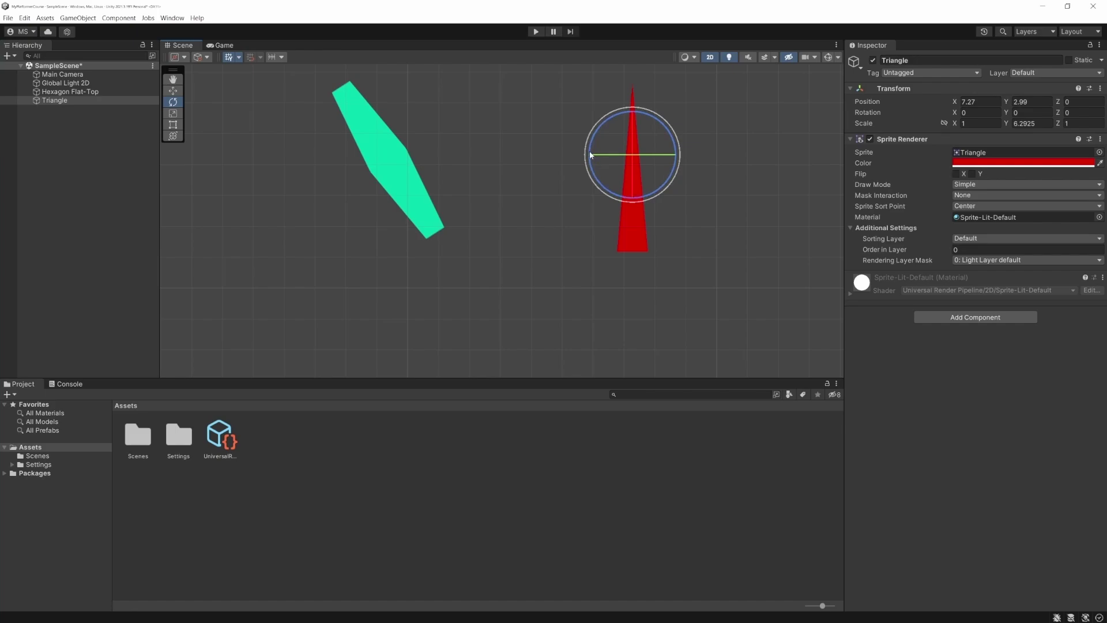
{"action": "left_click_drag", "start_coordinate": [590, 154], "coordinate": [583, 311]}
Step: Add a Circle sprite to the scene
{"action": "left_click", "coordinate": [578, 309]}
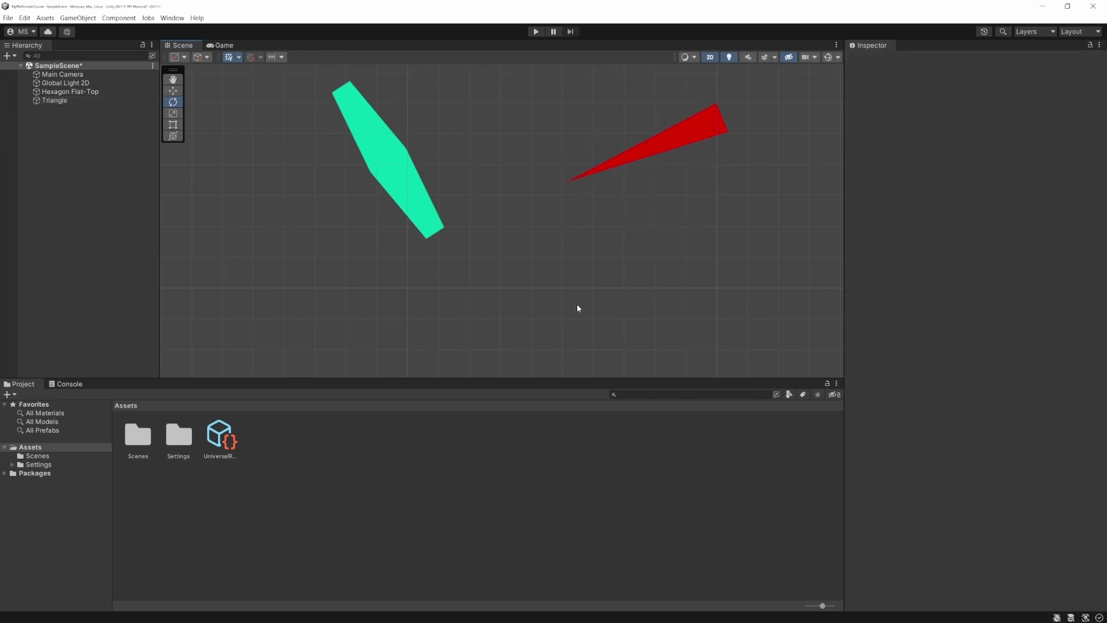
{"action": "right_click", "coordinate": [67, 211]}
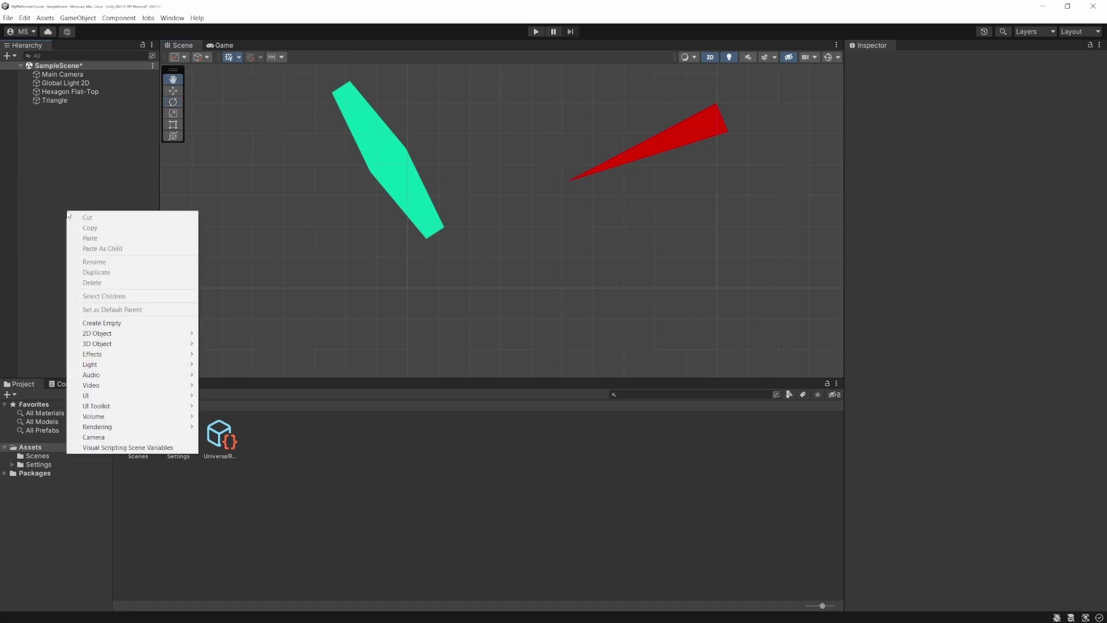
{"action": "mouse_move", "coordinate": [136, 337]}
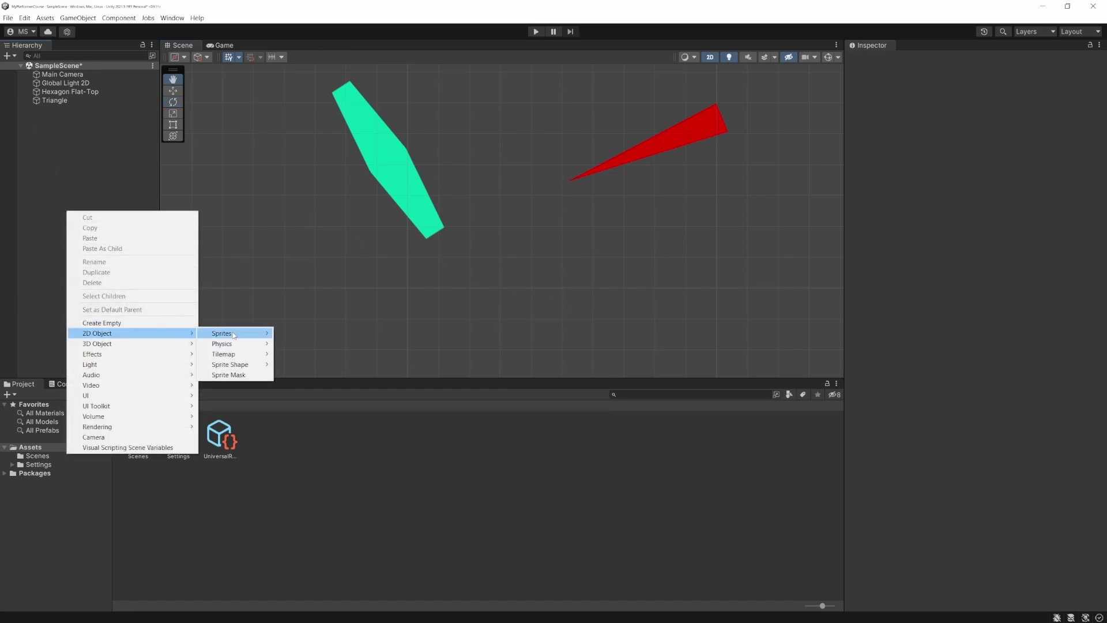
{"action": "mouse_move", "coordinate": [231, 334]}
{"action": "left_click", "coordinate": [295, 354]}
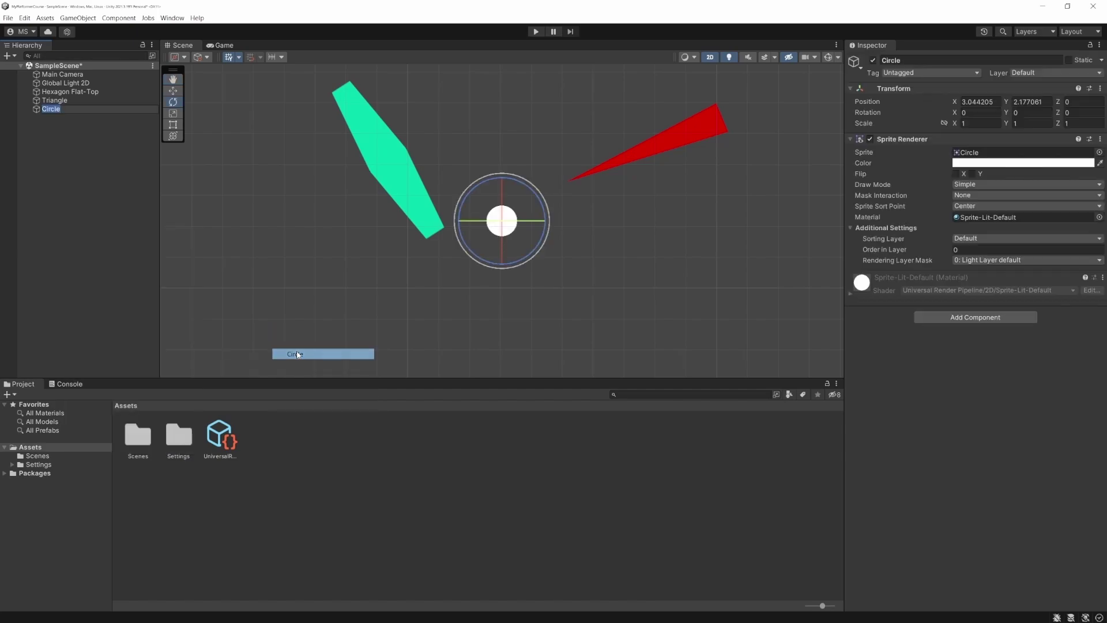
{"action": "left_click", "coordinate": [504, 230]}
Step: Stretch the circle into a tall ellipse (1.9631 by 5.0276) and move it left to -3.77, 2.29
{"action": "key", "text": "t"}
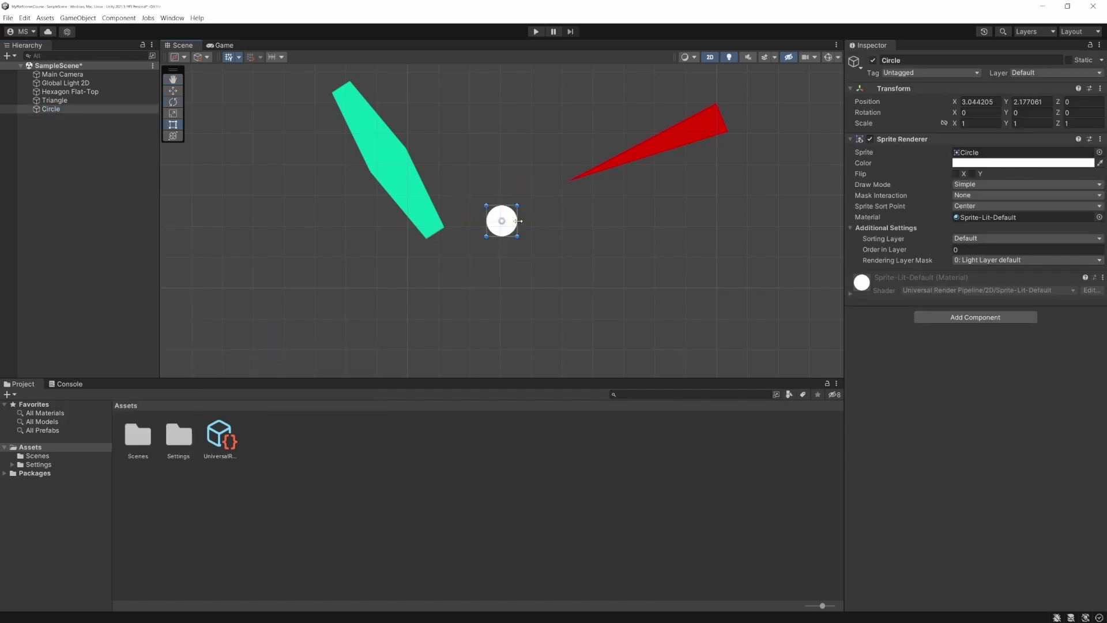
{"action": "left_click_drag", "start_coordinate": [518, 205], "coordinate": [547, 81]}
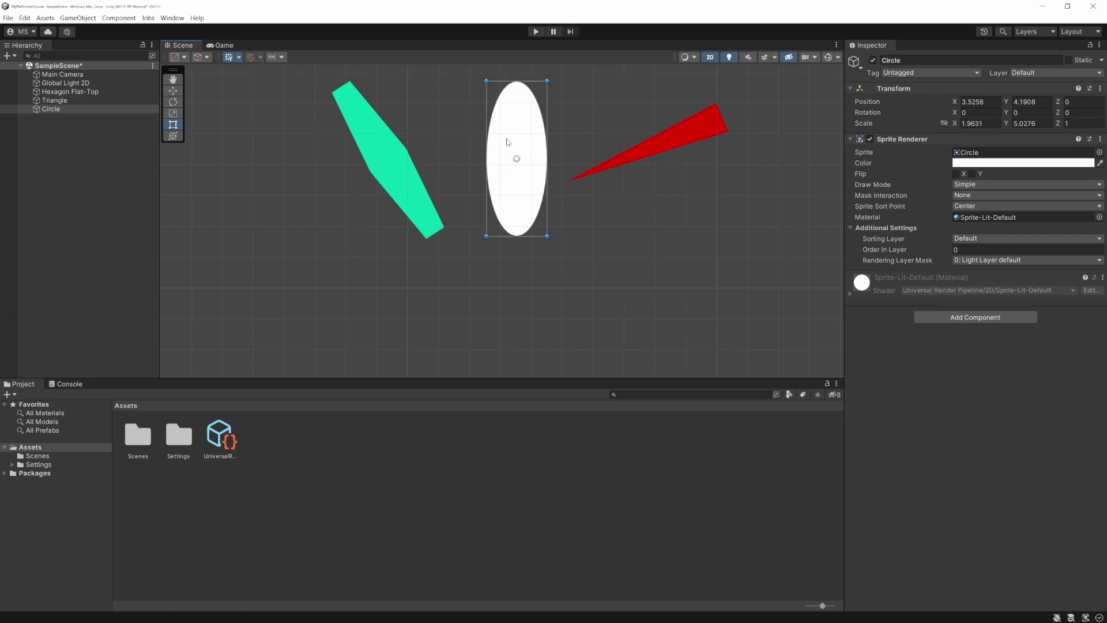
{"action": "left_click_drag", "start_coordinate": [501, 152], "coordinate": [282, 204]}
{"action": "scroll", "coordinate": [342, 266], "scroll_direction": "down", "scroll_amount": 1}
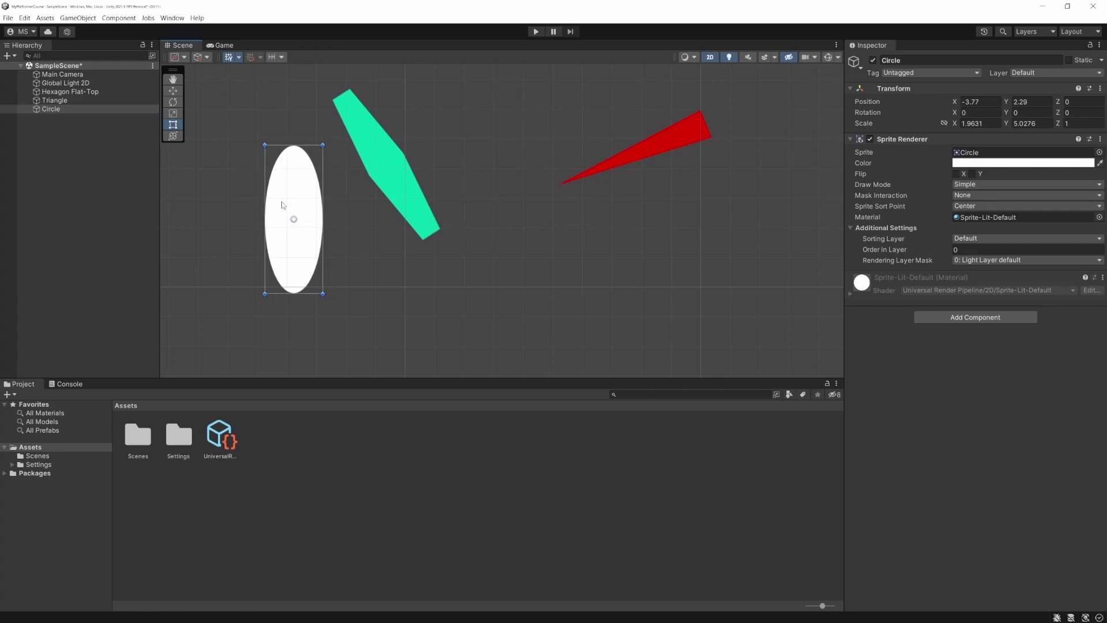
Step: Colour the ellipse purple with Sprite Renderer colour C716CB
{"action": "left_click", "coordinate": [993, 163]}
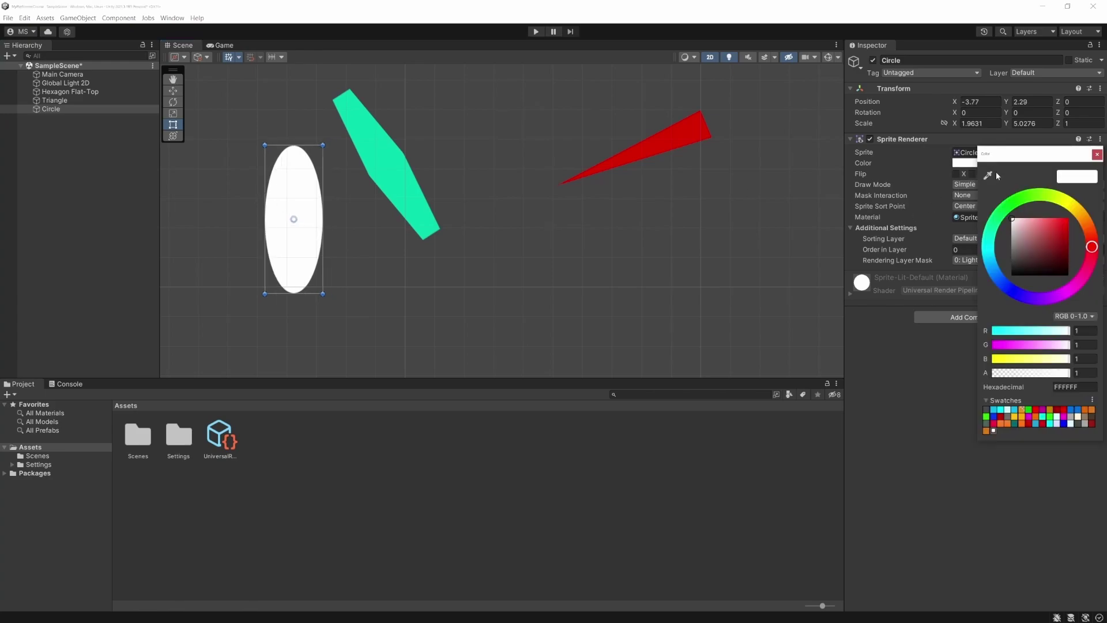
{"action": "left_click", "coordinate": [1065, 292]}
{"action": "left_click", "coordinate": [1063, 230]}
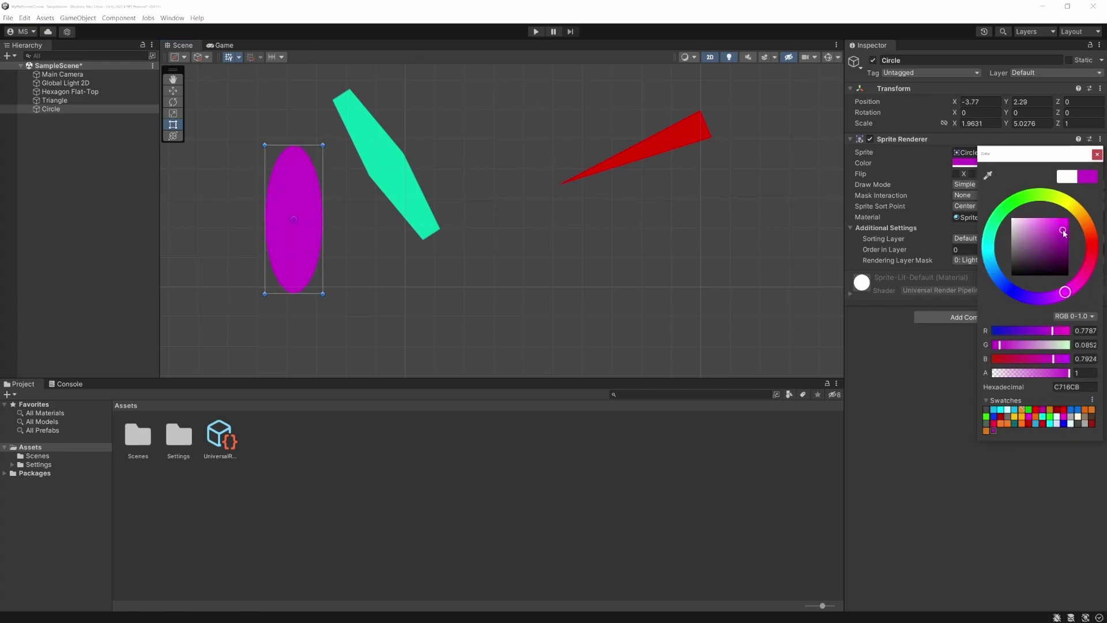
{"action": "left_click", "coordinate": [61, 180]}
{"action": "right_click", "coordinate": [67, 179]}
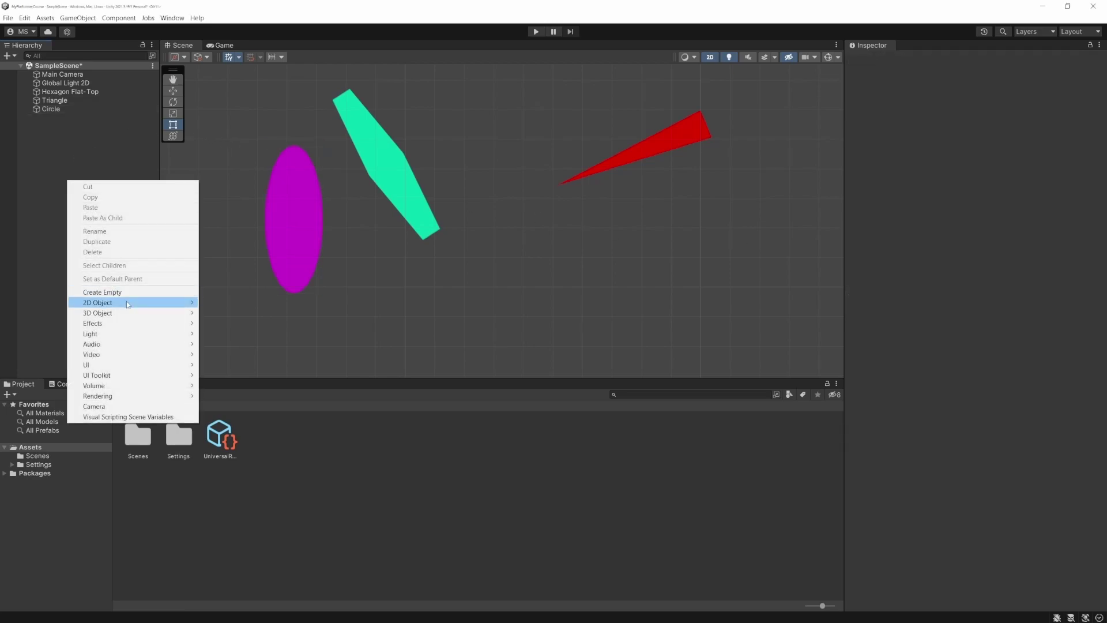
Step: Add a Square sprite and enlarge it into a tall 3.873 by 5.556383 rectangle at the lower right
{"action": "mouse_move", "coordinate": [127, 304]}
{"action": "mouse_move", "coordinate": [229, 301]}
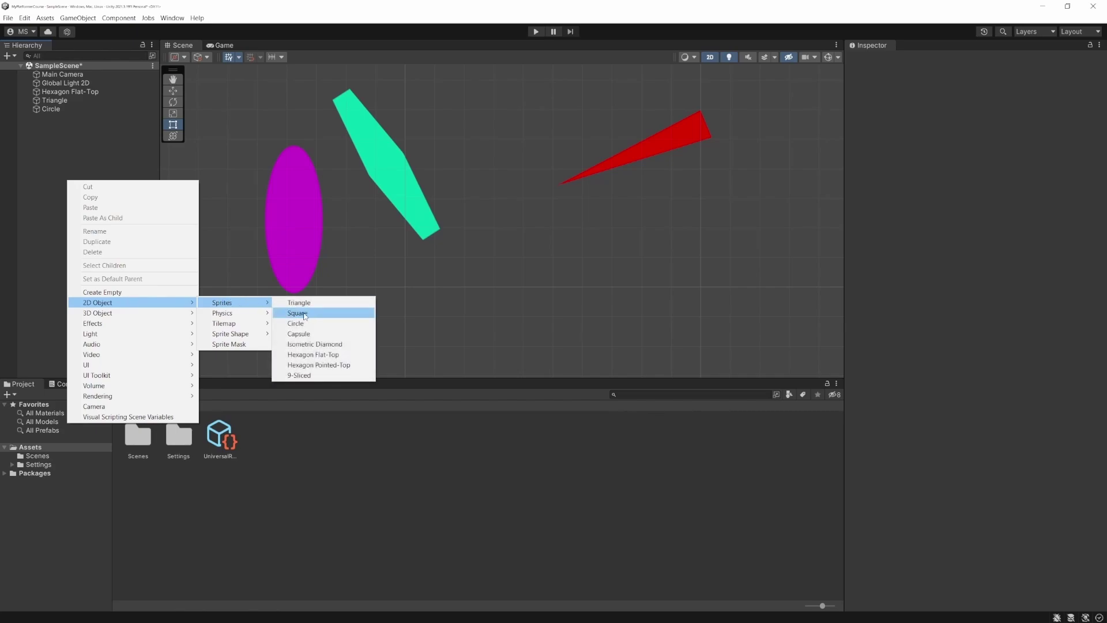
{"action": "left_click", "coordinate": [305, 314]}
{"action": "left_click_drag", "start_coordinate": [512, 221], "coordinate": [567, 268]}
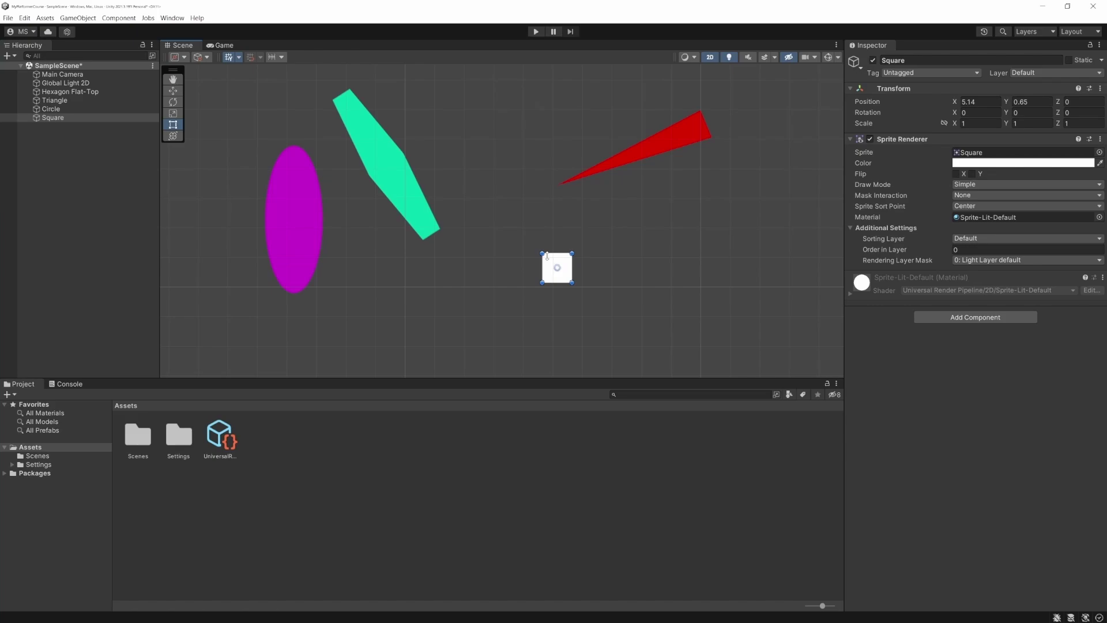
{"action": "left_click_drag", "start_coordinate": [550, 253], "coordinate": [457, 116]}
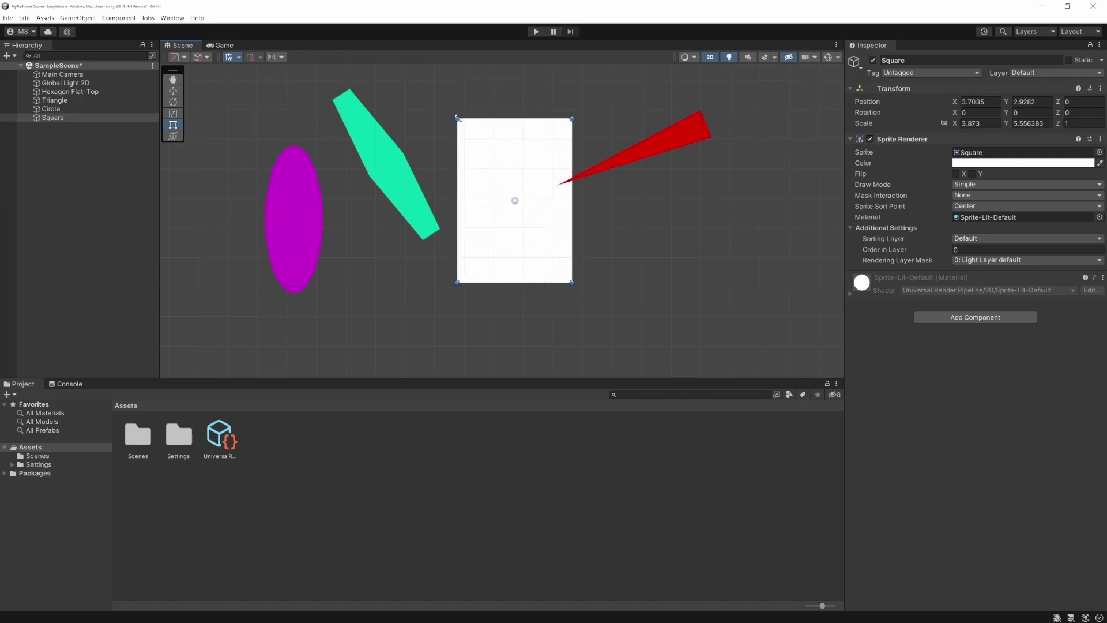
{"action": "left_click_drag", "start_coordinate": [495, 158], "coordinate": [667, 228]}
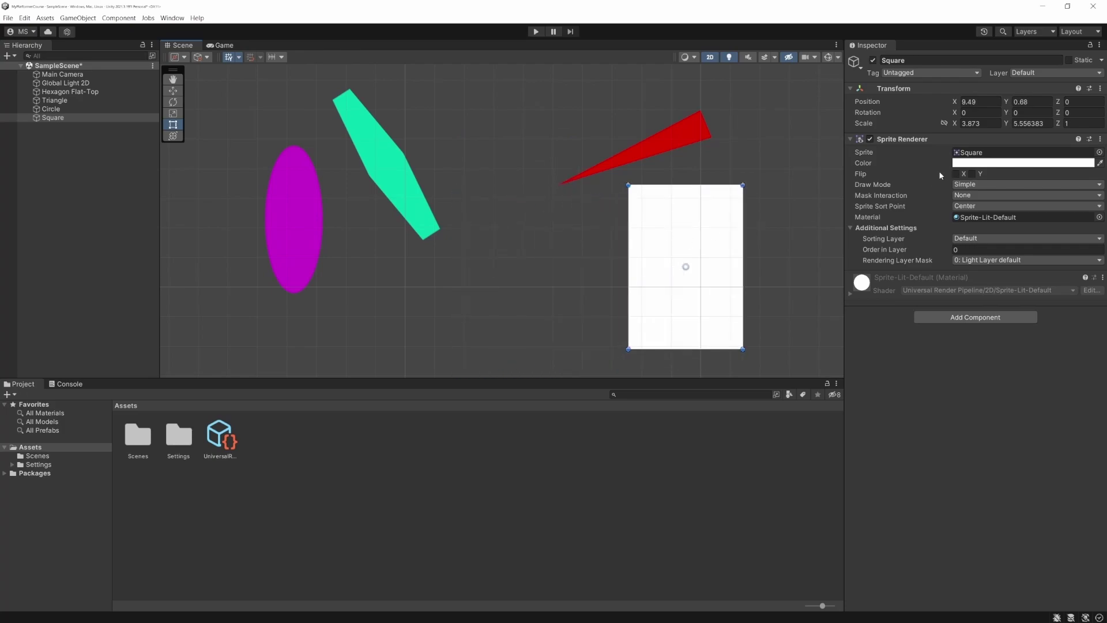
Step: Colour the rectangle dark green with Sprite Renderer colour 2F820A
{"action": "left_click", "coordinate": [980, 164]}
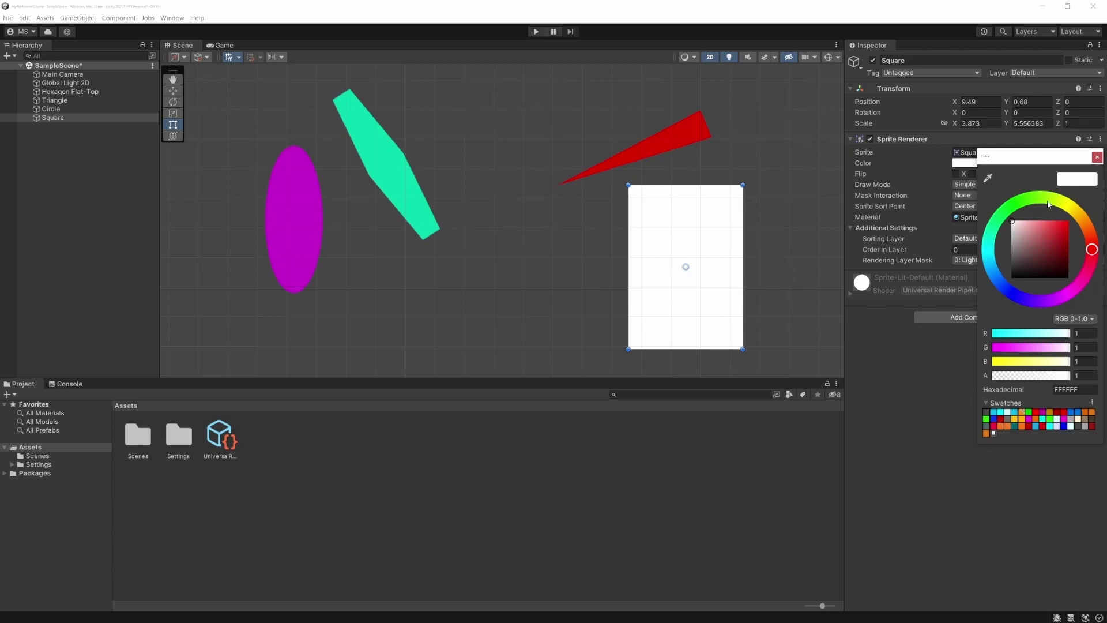
{"action": "left_click", "coordinate": [1029, 198]}
{"action": "left_click_drag", "start_coordinate": [1060, 252], "coordinate": [1065, 251]}
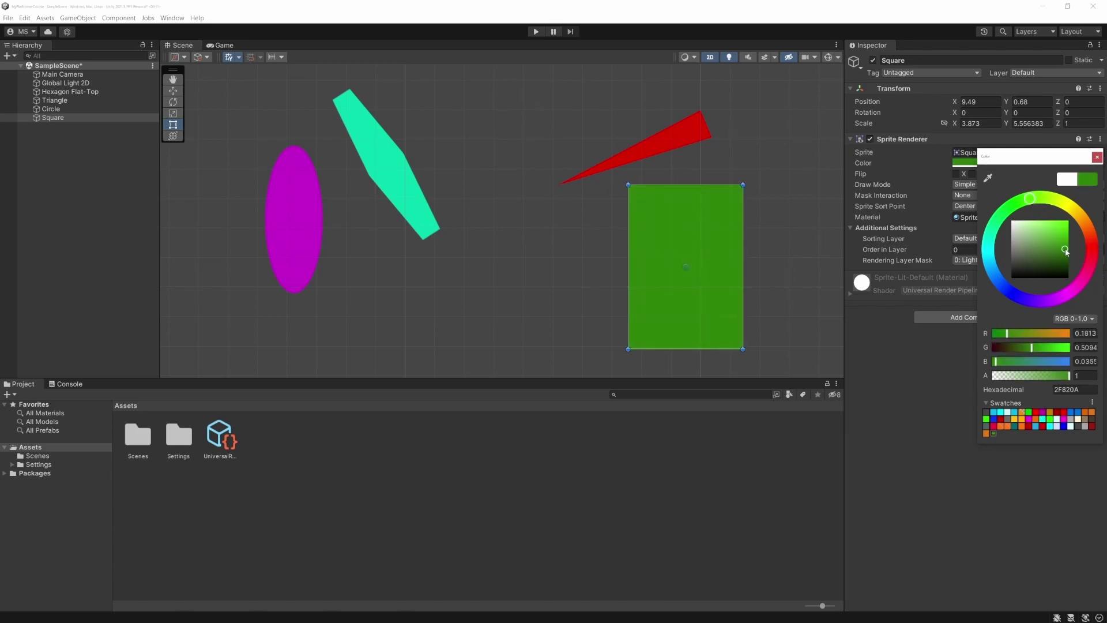
{"action": "left_click", "coordinate": [1097, 157]}
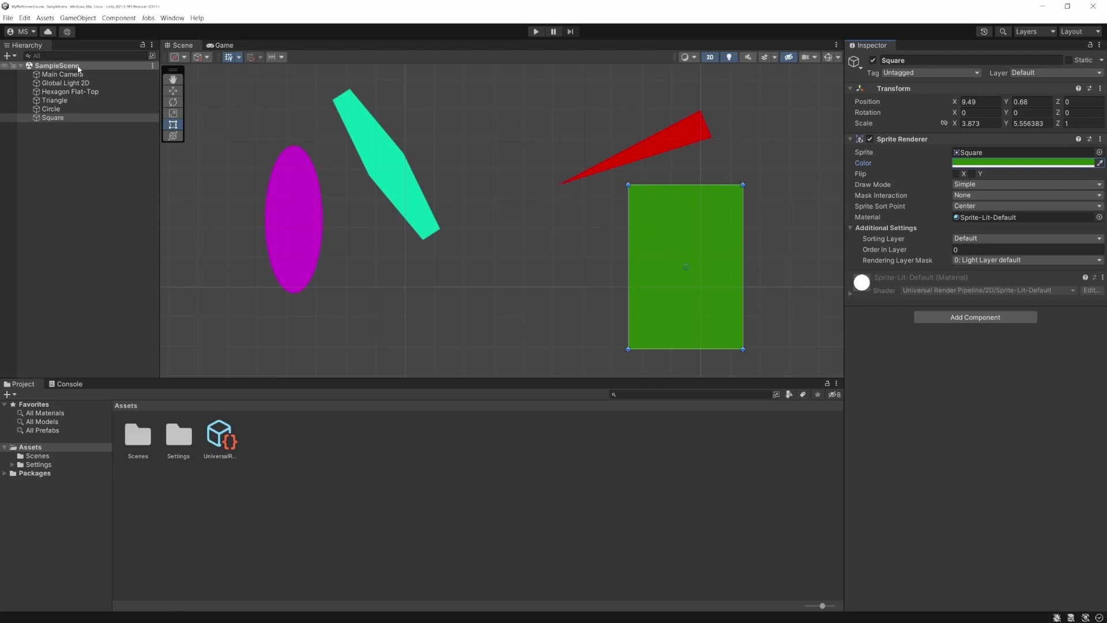
Step: Nudge the green rectangle left along X to 9.12, keeping Y at 0.68
{"action": "key", "text": "w"}
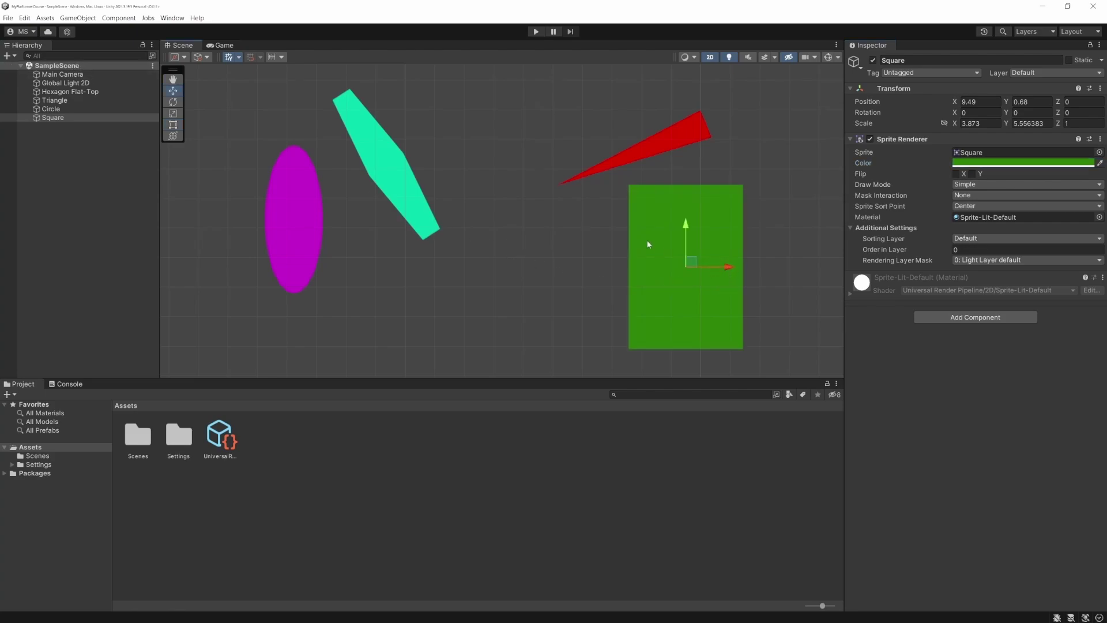
{"action": "left_click_drag", "start_coordinate": [735, 270], "coordinate": [724, 269]}
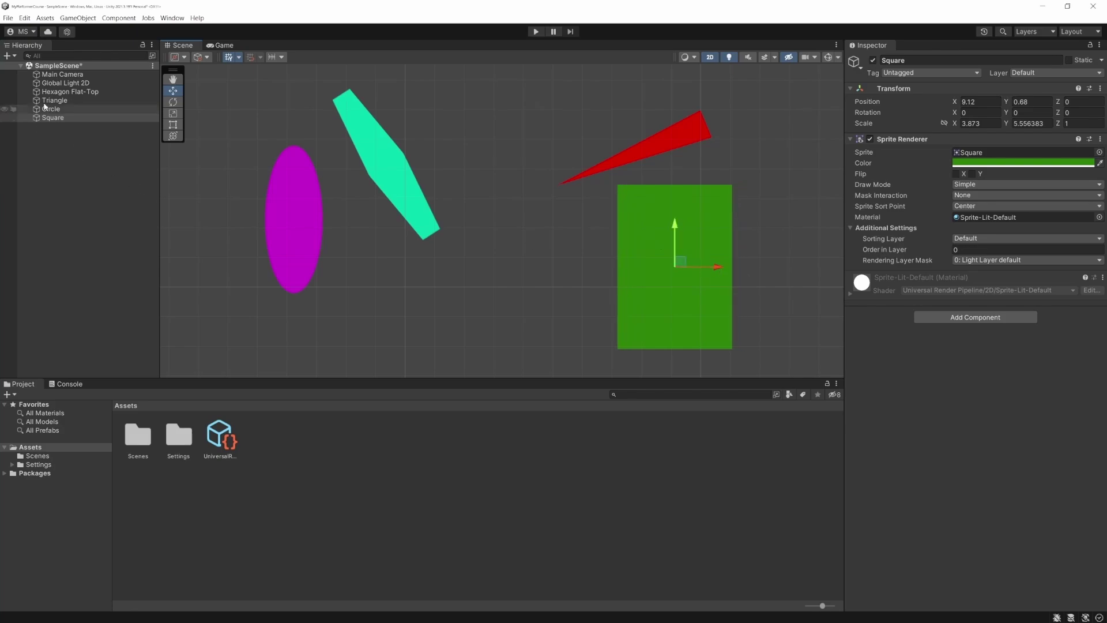